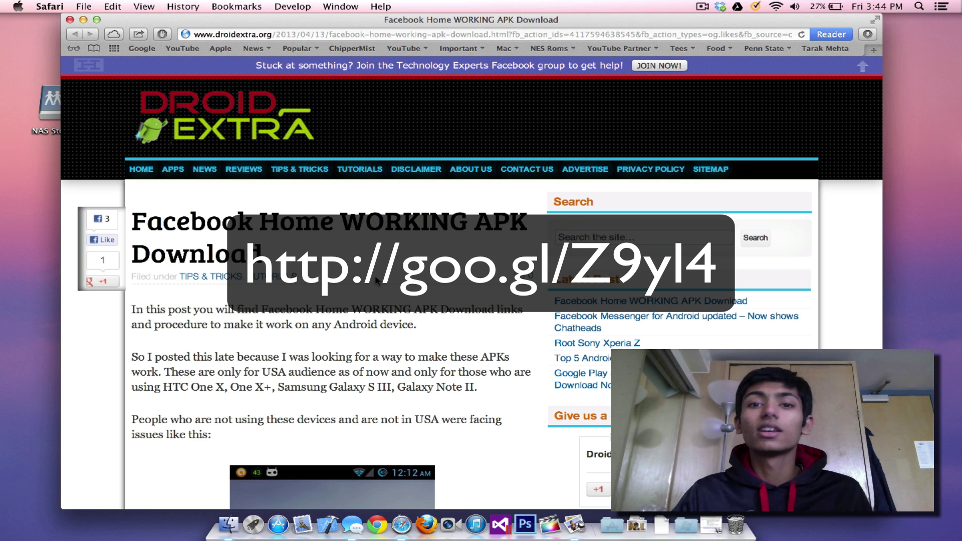
pyautogui.scroll(-2, 377, 281)
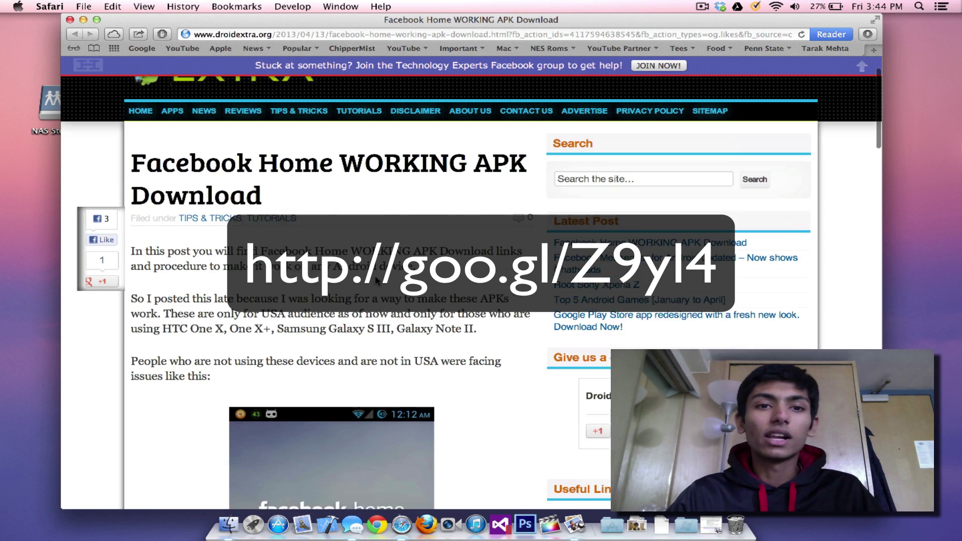
pyautogui.scroll(-1, 376, 281)
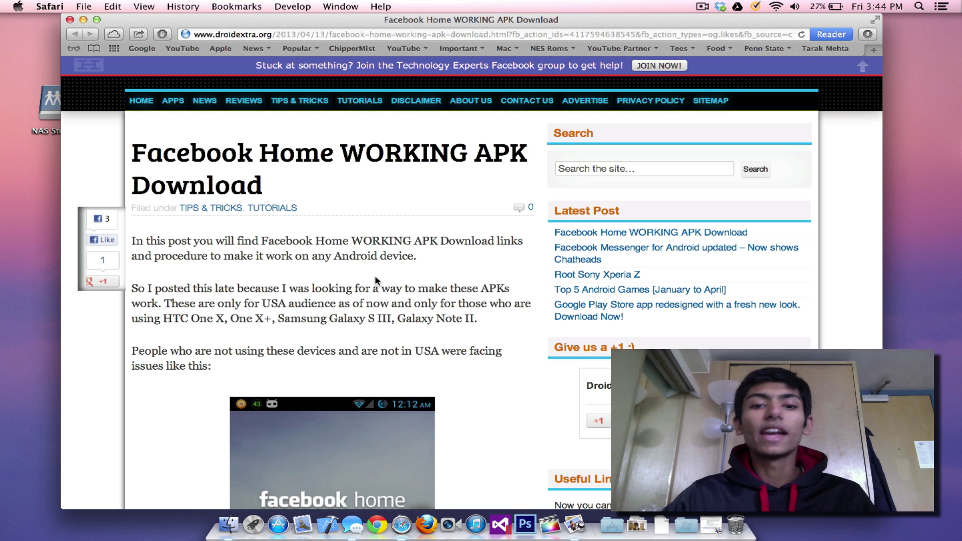
pyautogui.scroll(-10, 375, 277)
pyautogui.scroll(-5, 375, 276)
pyautogui.scroll(-3, 375, 277)
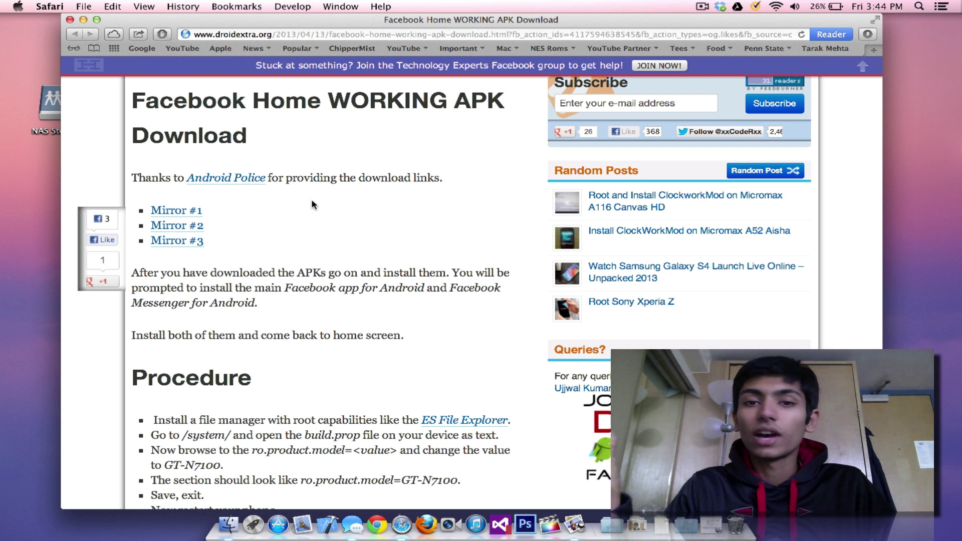
pyautogui.scroll(-3, 313, 204)
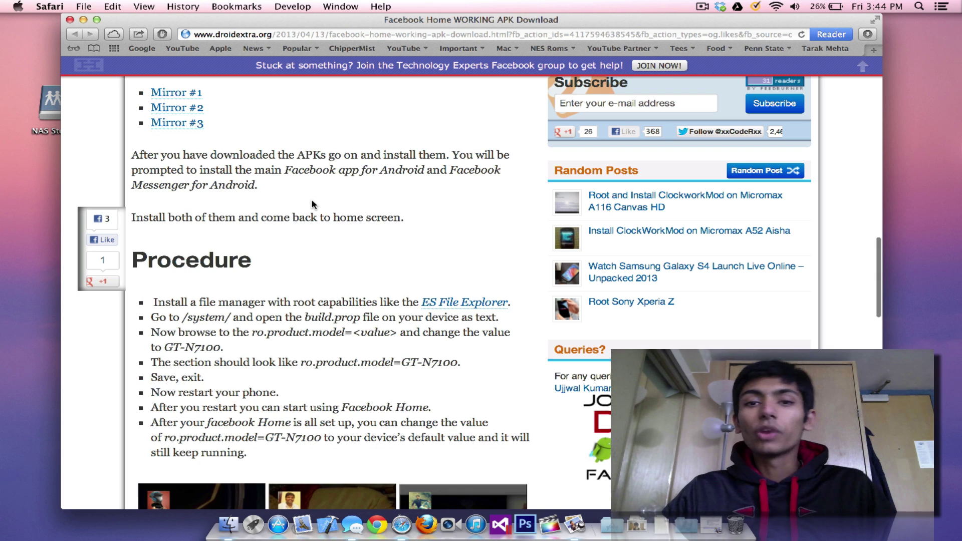
pyautogui.scroll(-10, 313, 204)
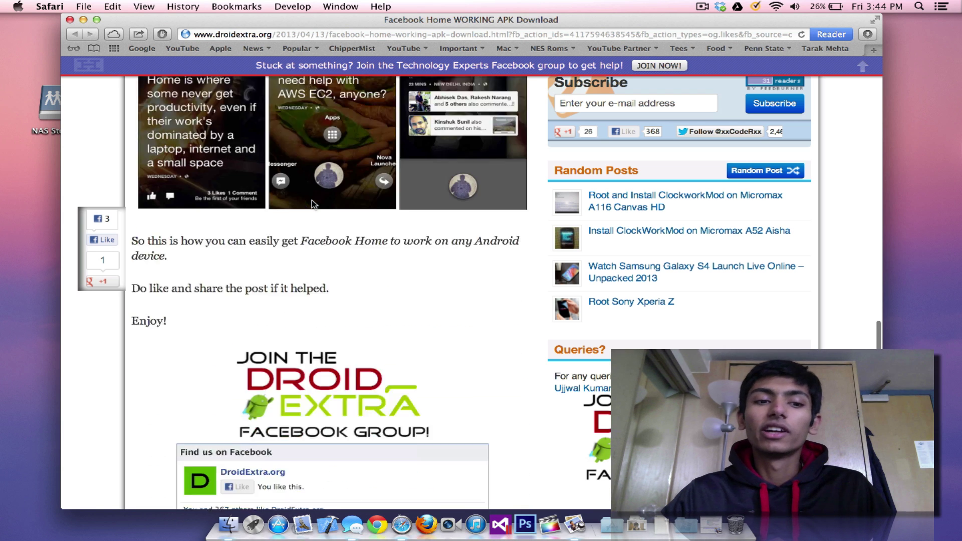
pyautogui.scroll(-8, 313, 204)
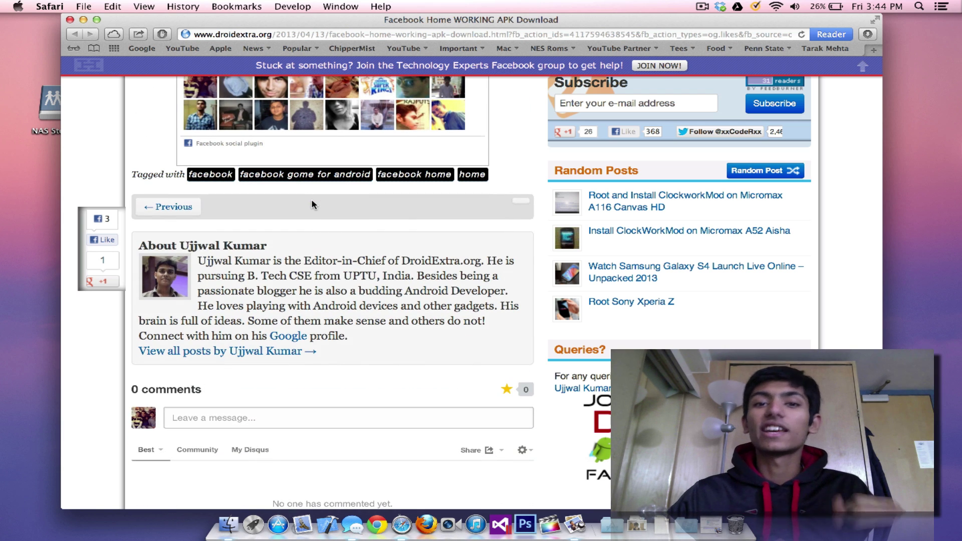
pyautogui.scroll(3, 312, 204)
pyautogui.scroll(5, 312, 204)
pyautogui.scroll(5, 312, 204)
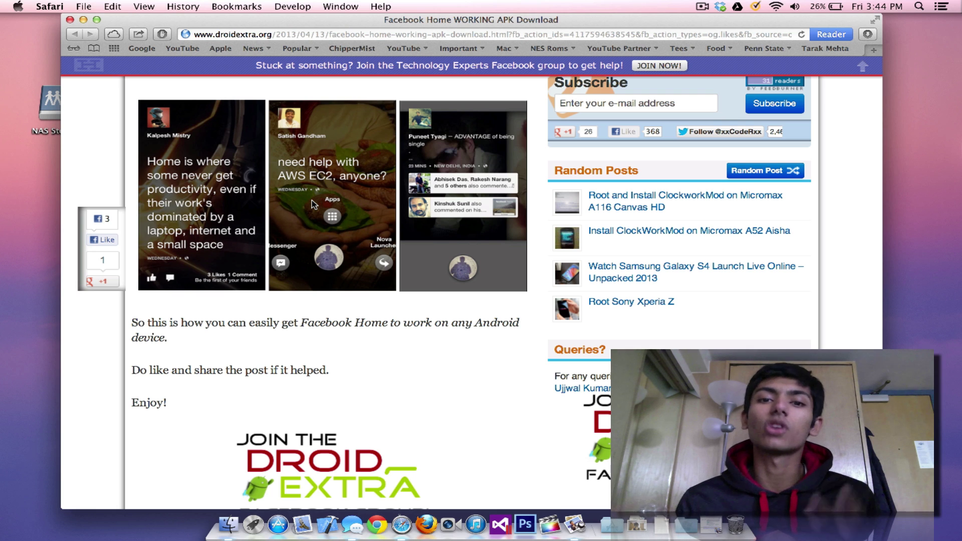
pyautogui.scroll(-5, 313, 201)
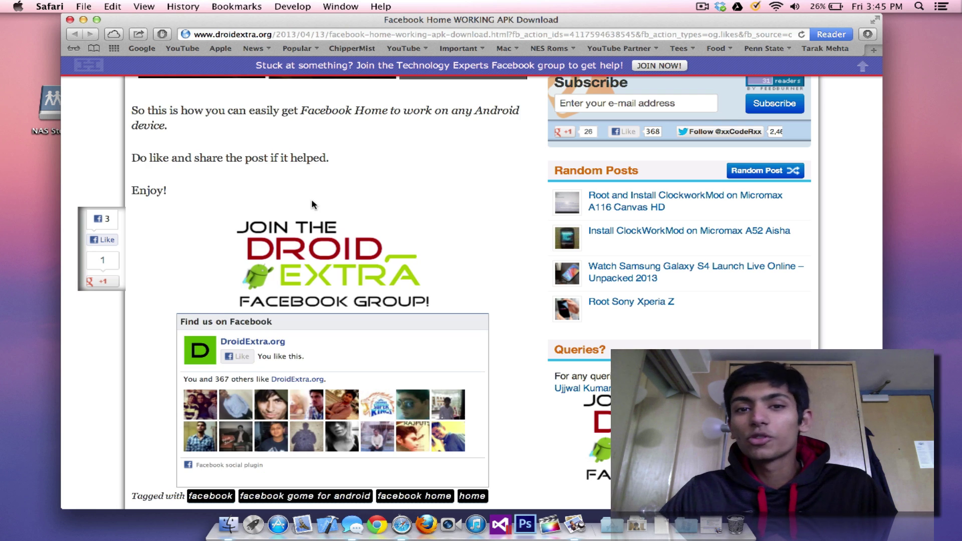